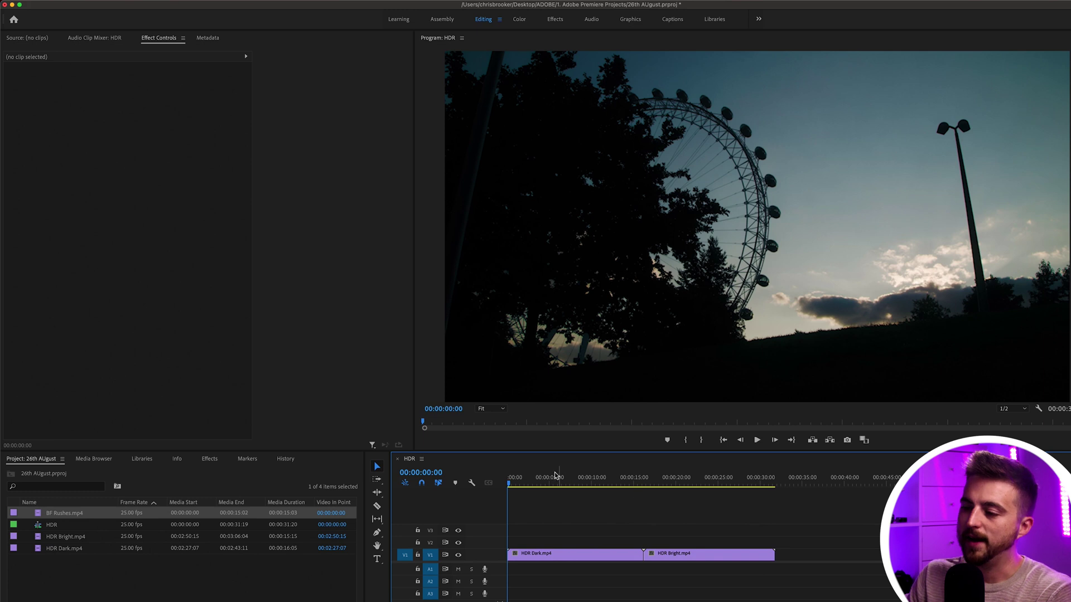
drag(549, 477, 598, 483)
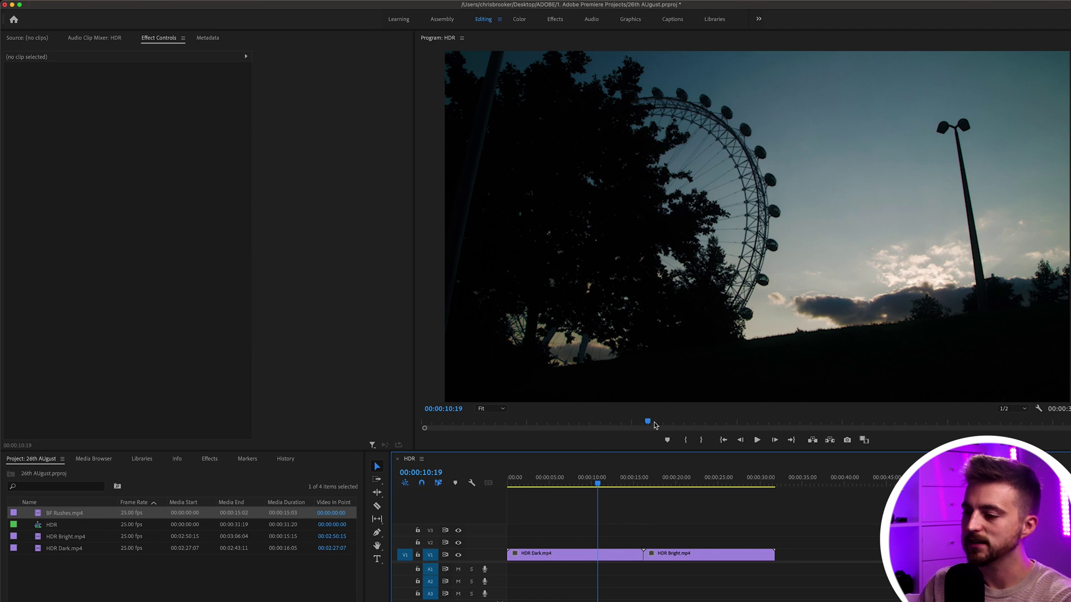
click(693, 480)
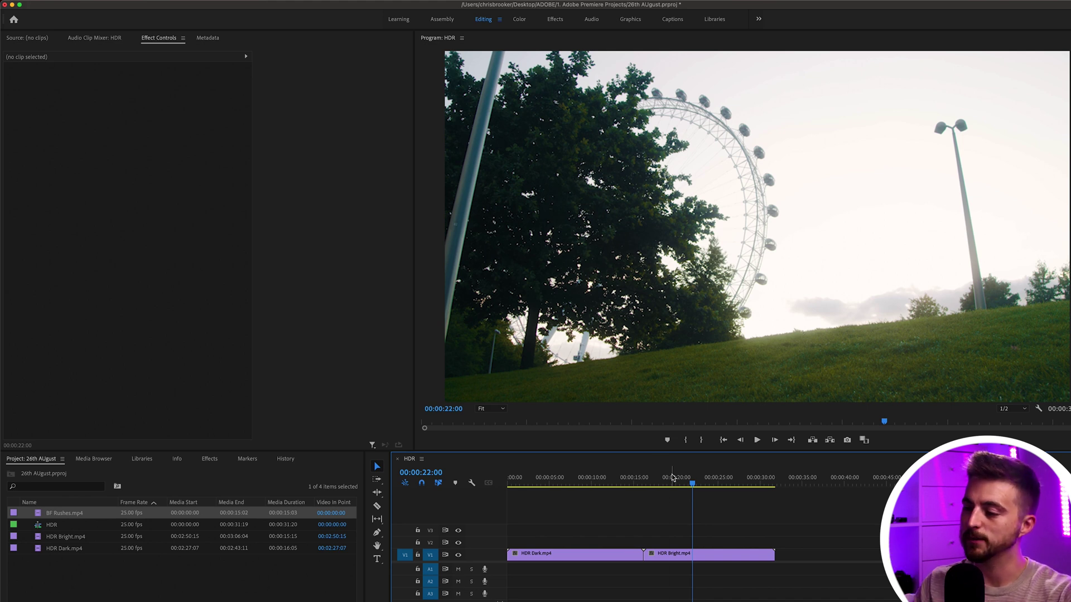
click(584, 482)
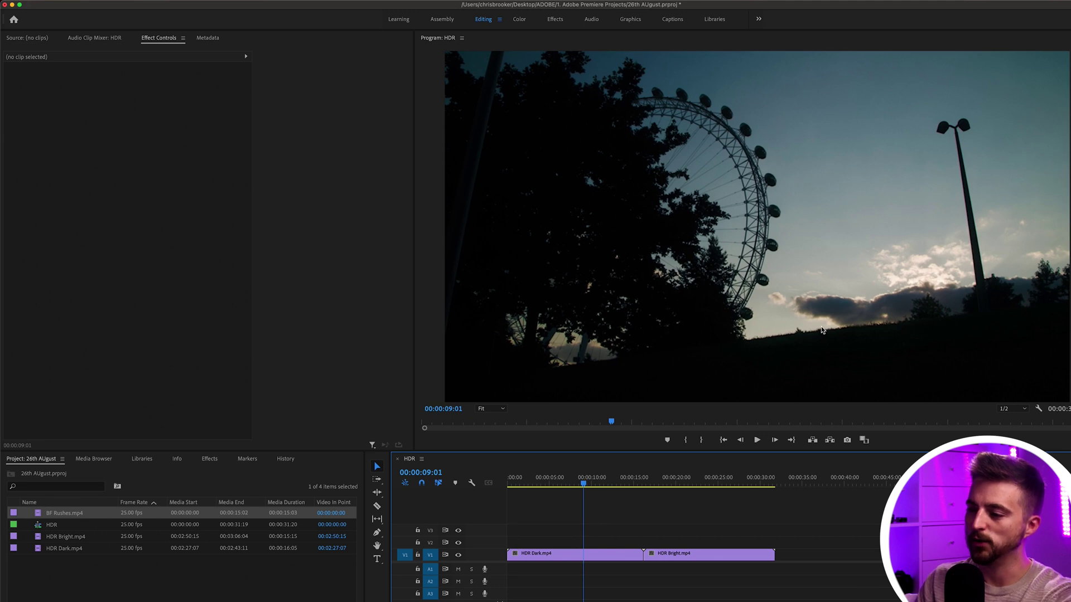
click(720, 481)
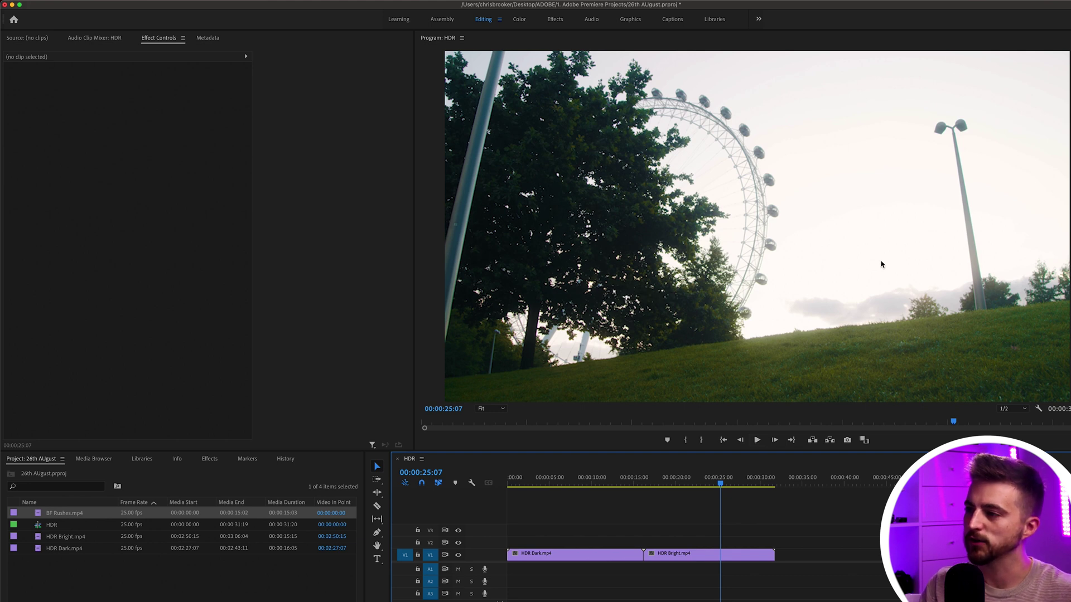
drag(640, 483, 600, 486)
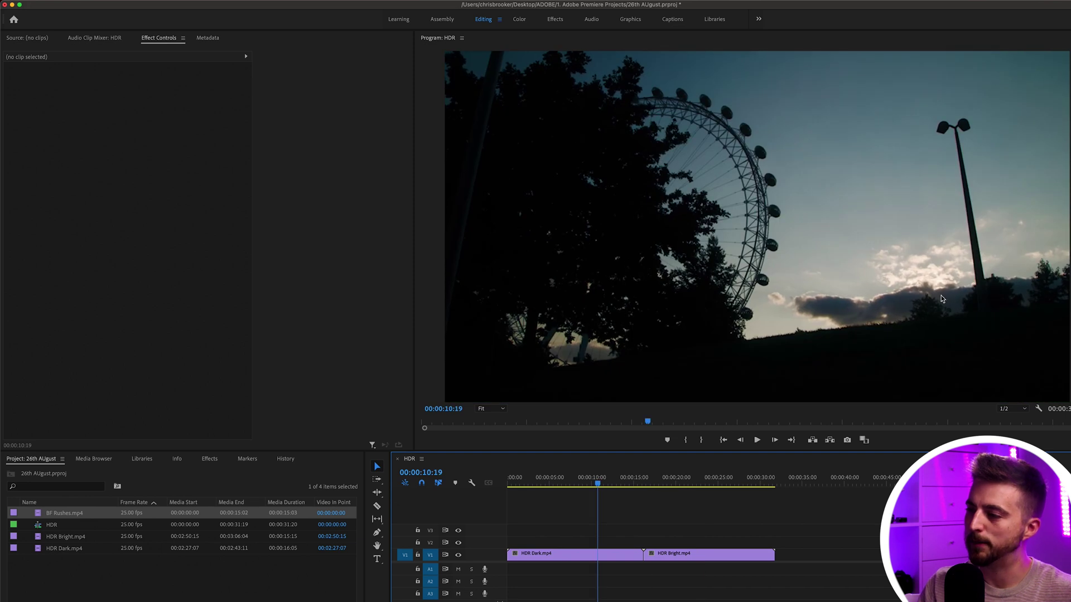
click(693, 483)
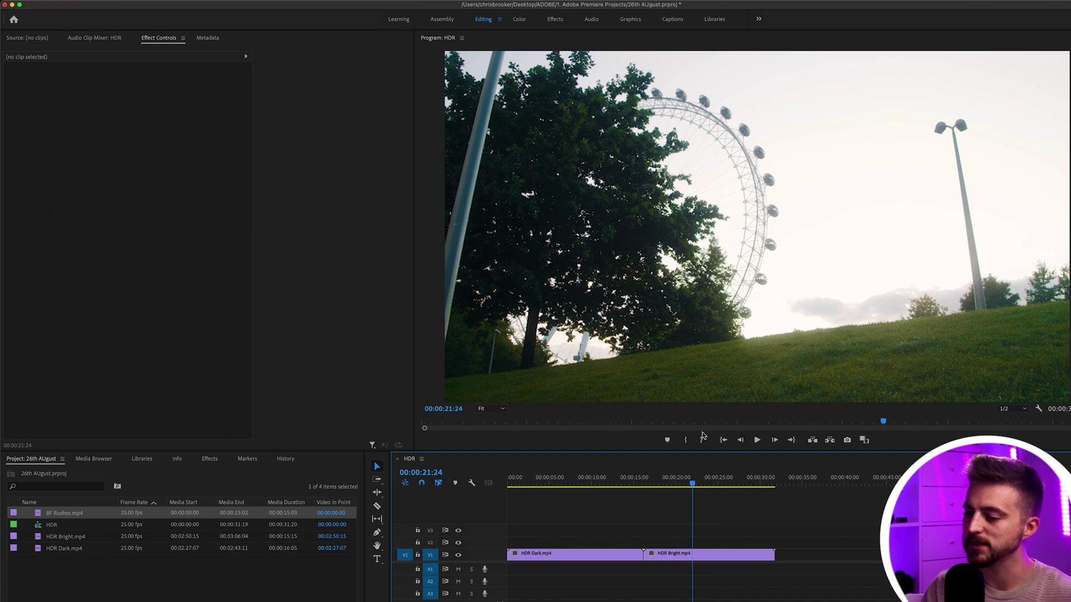
click(576, 483)
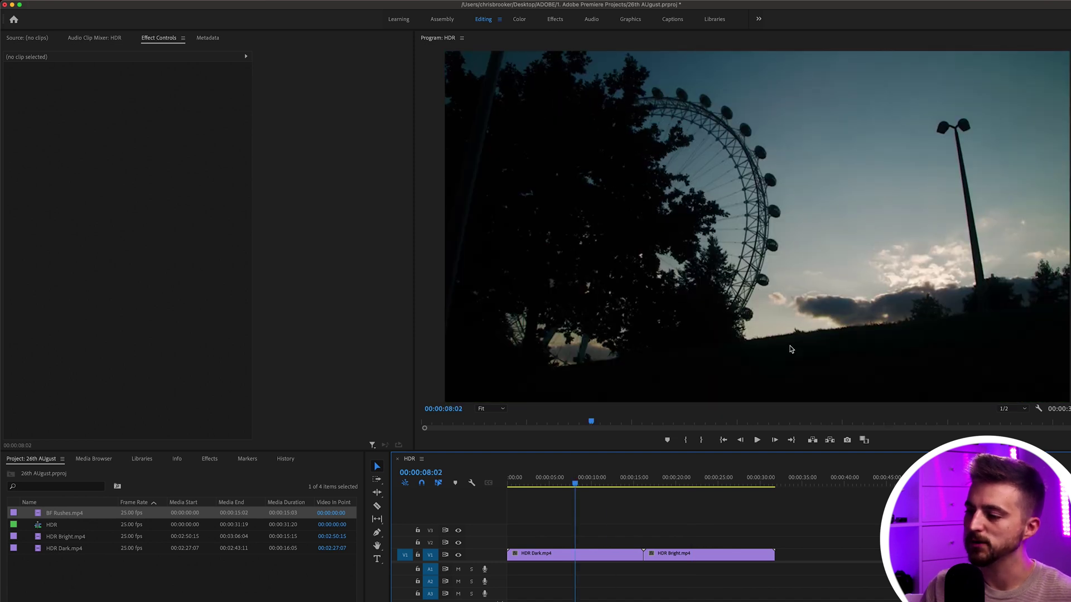
drag(591, 483, 692, 483)
Place HDR Bright.mp4 at the start of V1 and stack HDR Dark.mp4 above it on V2
drag(529, 555, 824, 553)
drag(710, 560, 518, 562)
key(Home)
key(=)
drag(509, 483, 556, 485)
key(minus)
drag(835, 551, 535, 545)
key(=)
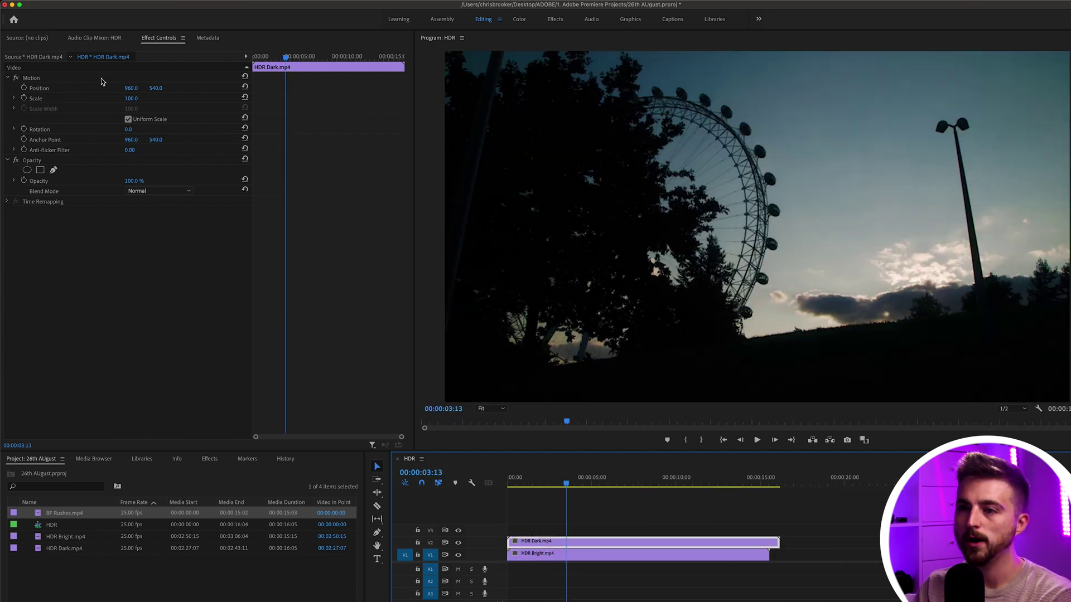
Start a free-draw bezier opacity mask on HDR Dark.mp4 and set the monitor zoom to 75%
click(164, 39)
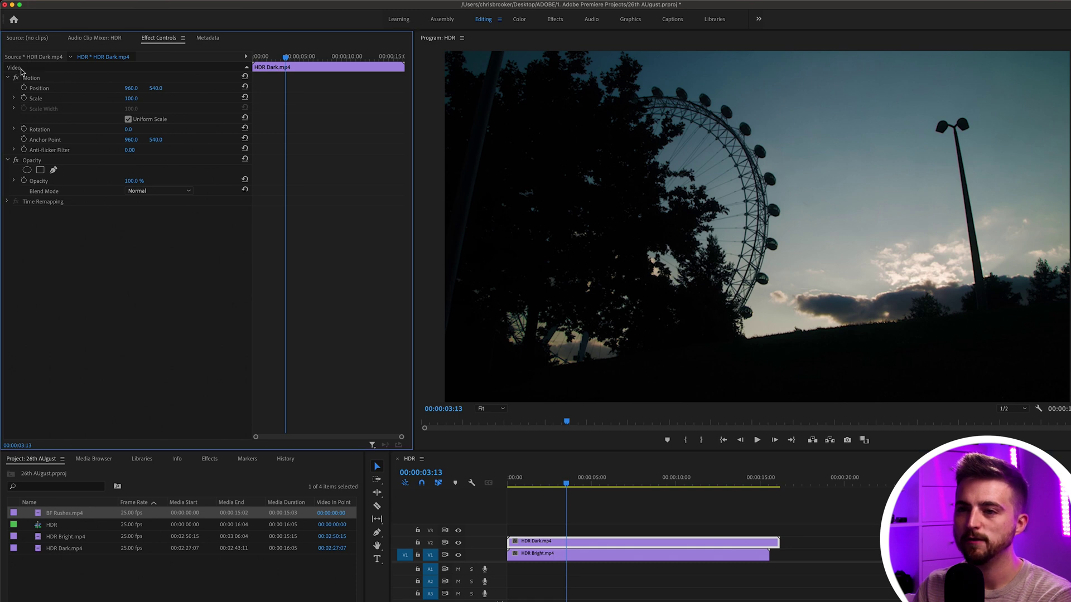
click(54, 171)
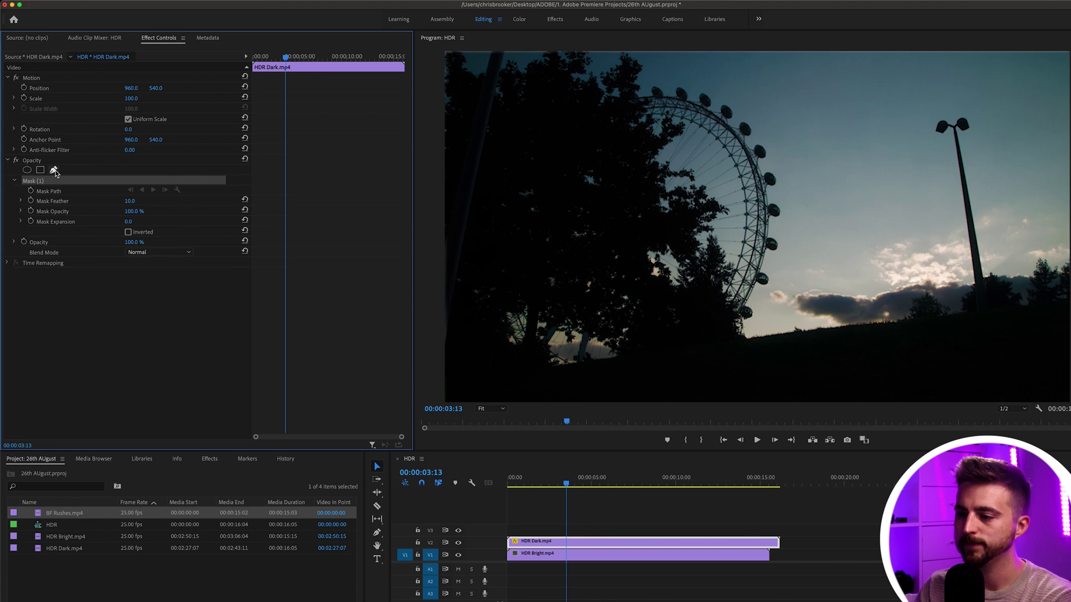
click(481, 409)
click(496, 453)
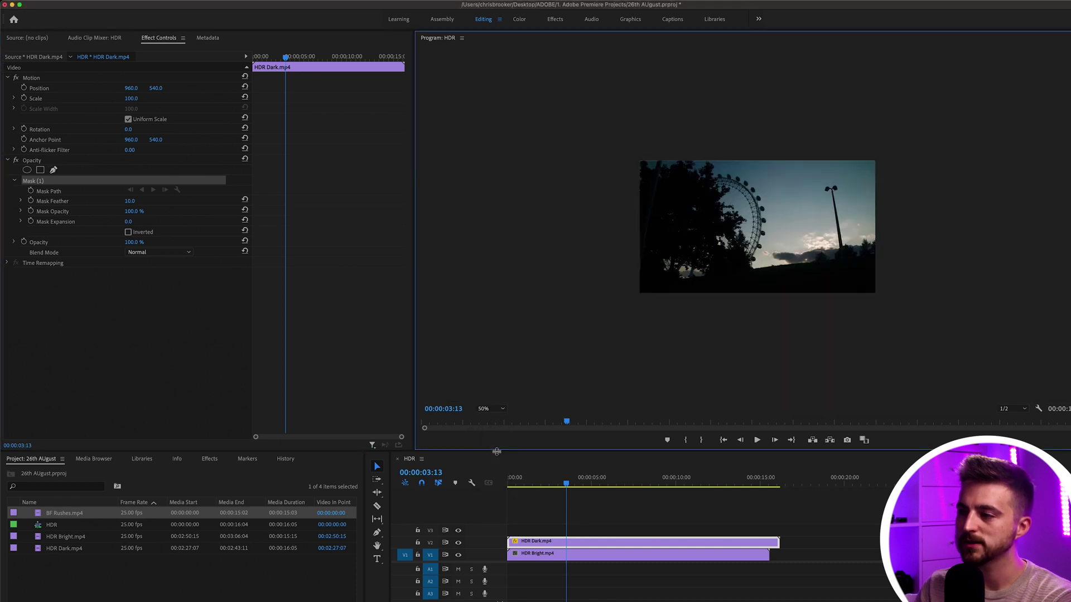
click(483, 409)
click(497, 467)
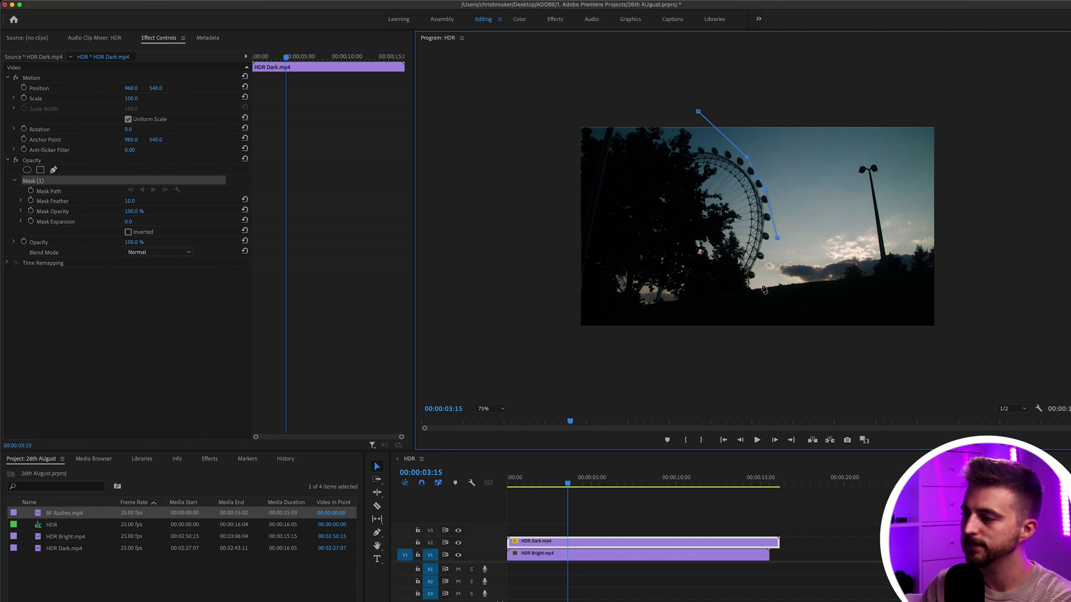
Draw and close a mask around the sky right of the wheel
click(955, 273)
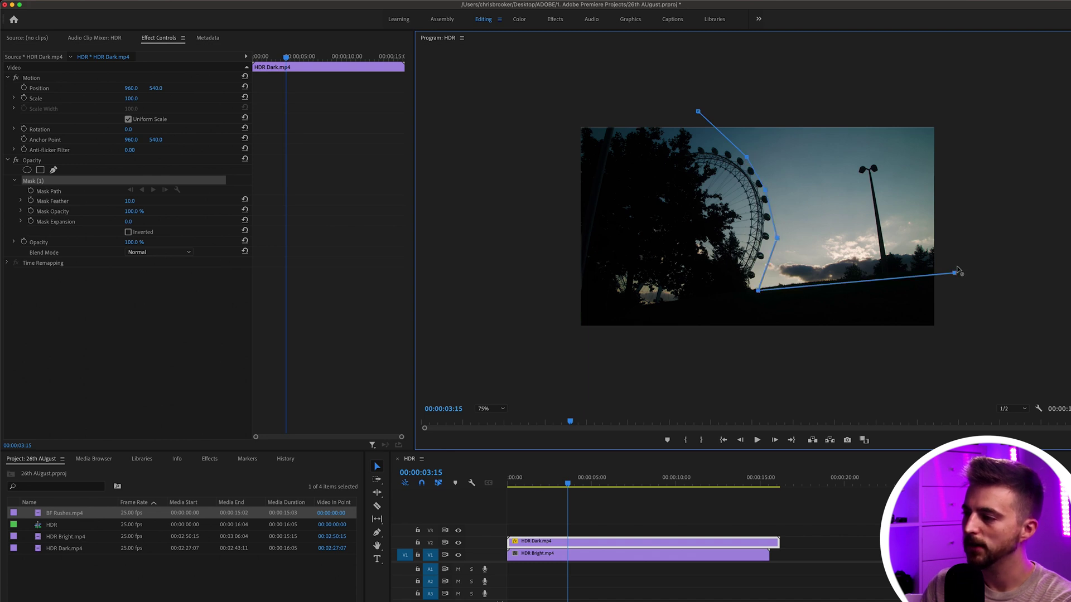
click(978, 81)
click(698, 112)
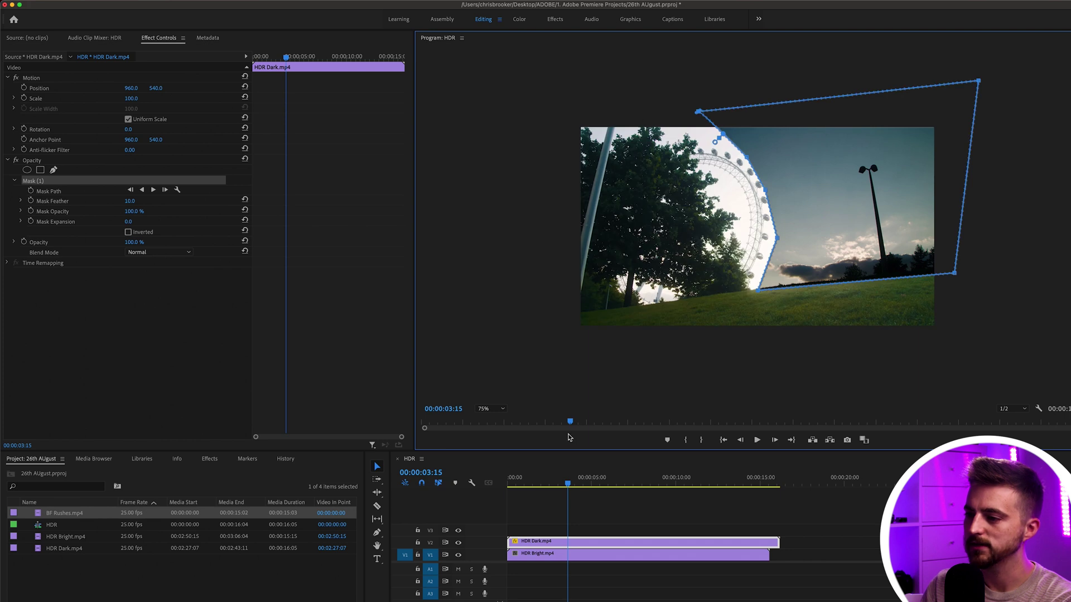
click(651, 516)
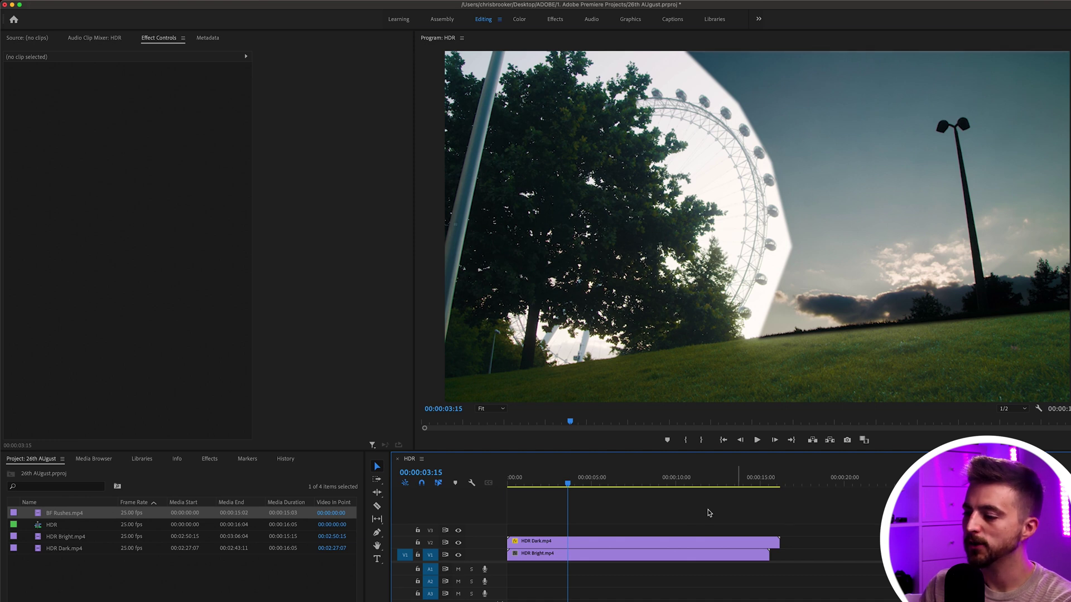
Pull HDR Dark.mp4's mask points left over the wheel and raise Mask Feather to 250
click(687, 542)
click(35, 180)
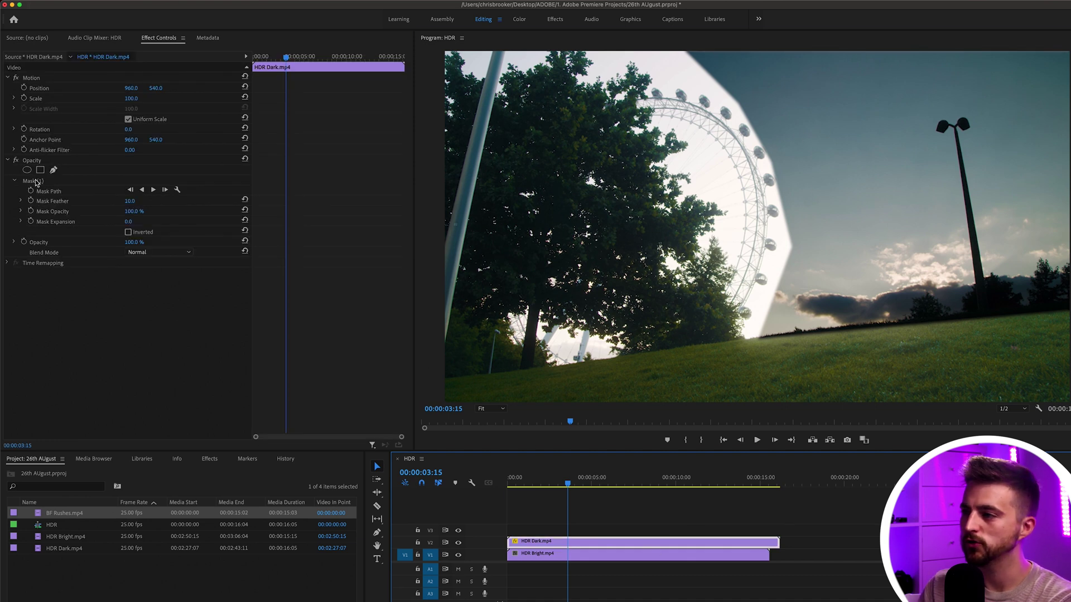
drag(736, 102, 584, 119)
drag(770, 164, 619, 199)
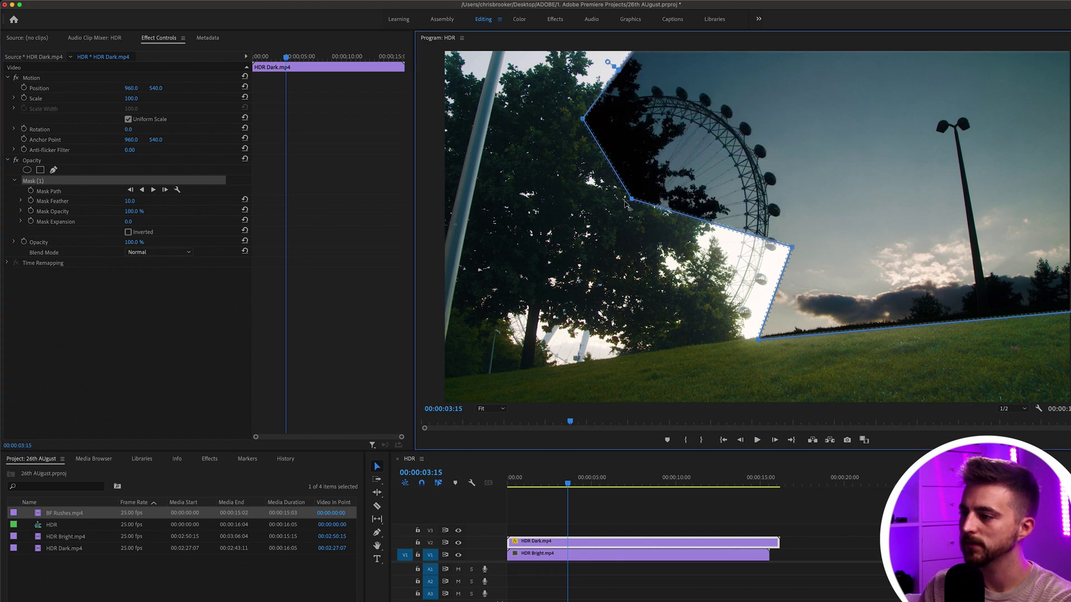
drag(793, 247, 492, 375)
drag(619, 199, 548, 201)
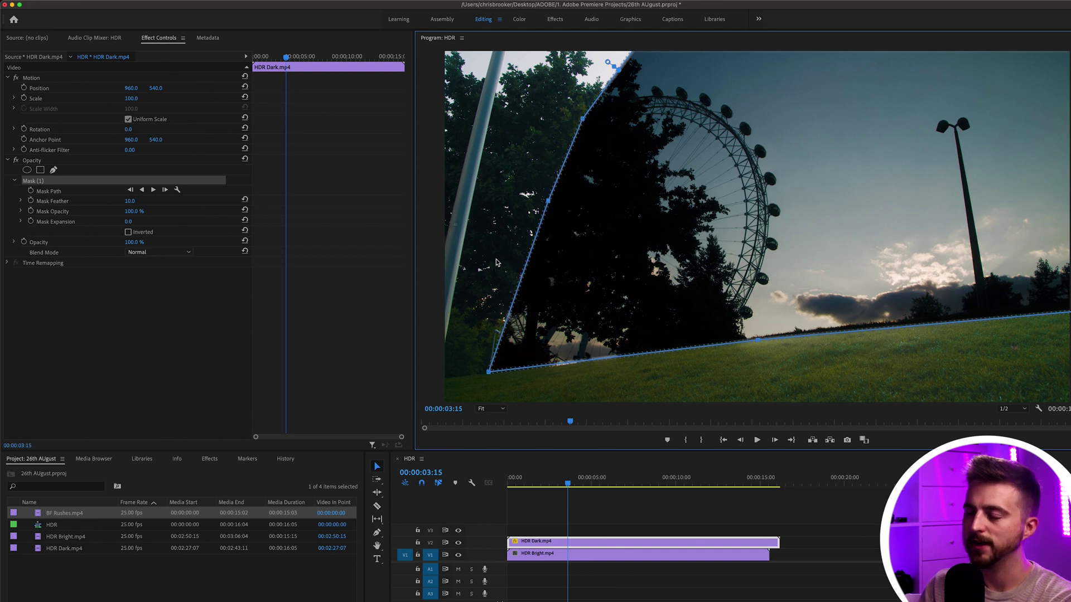
drag(128, 202, 221, 202)
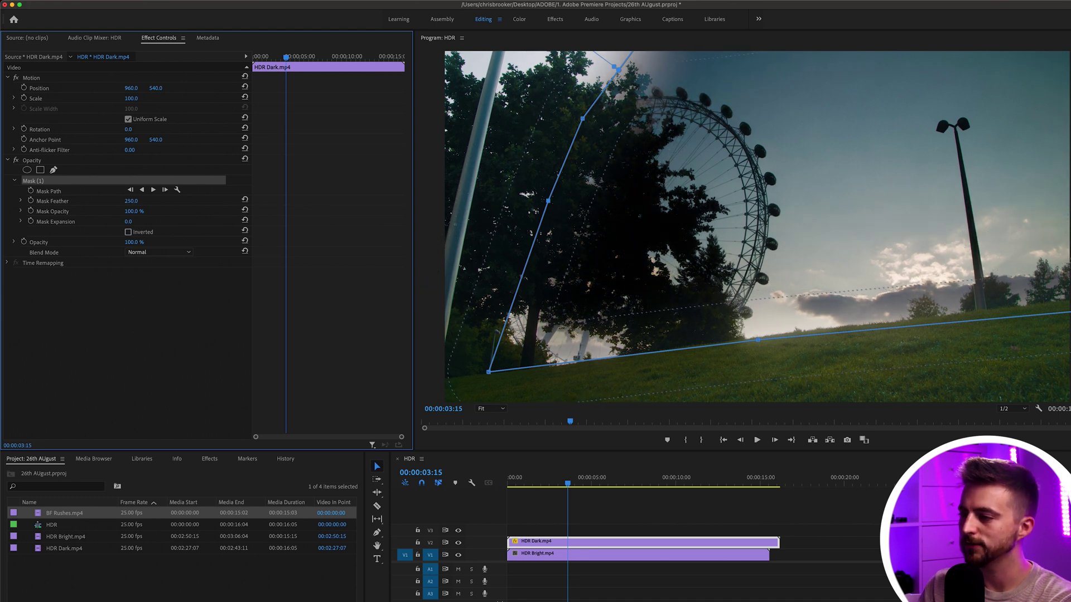
click(595, 484)
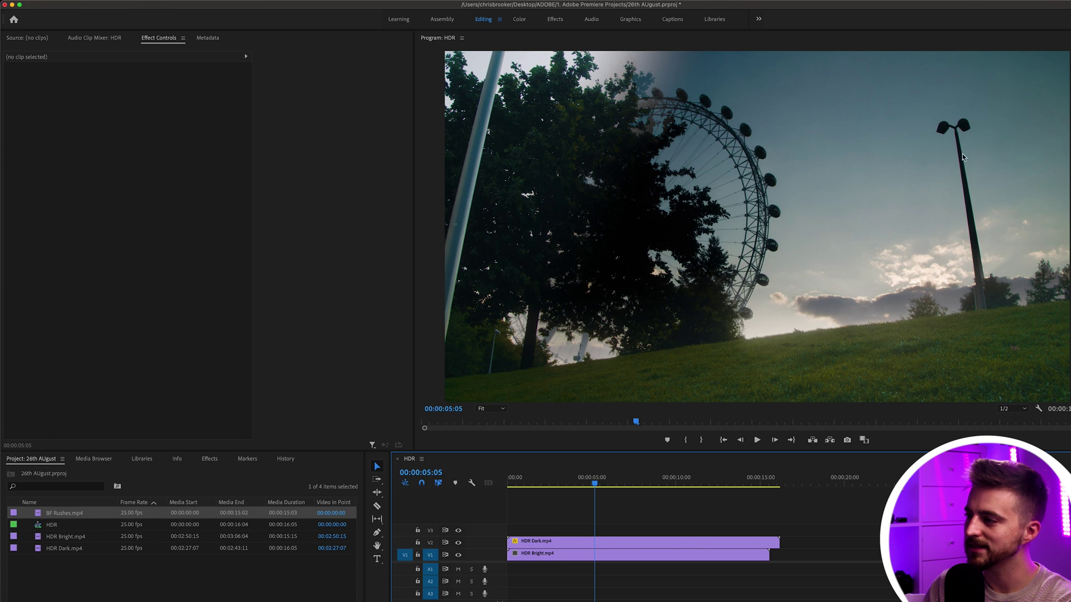
Shift HDR Dark.mp4's Position X from 960 to 950 and preview the shot
click(979, 281)
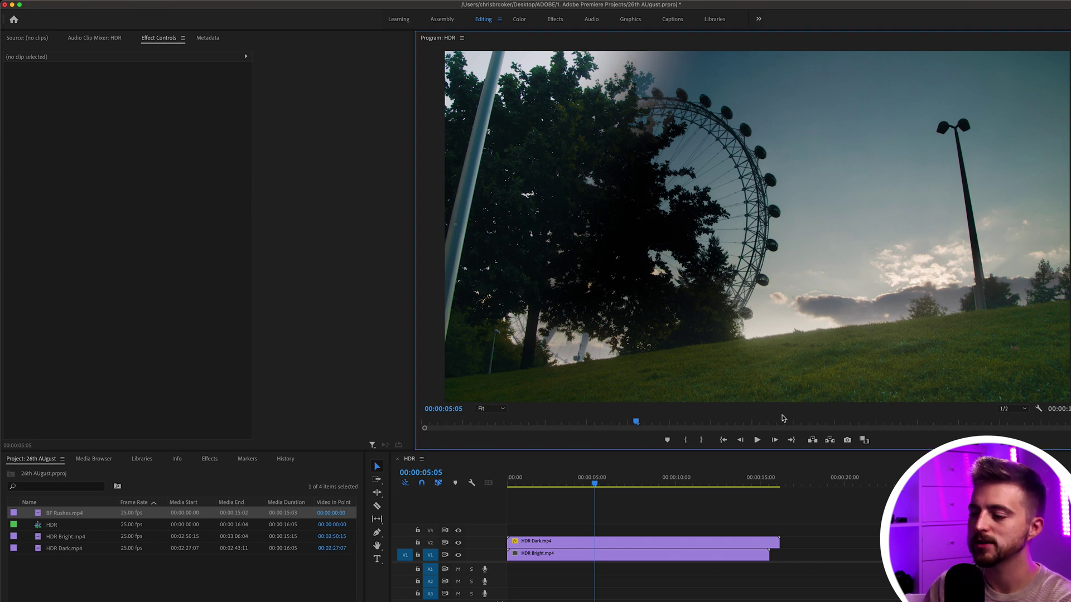
click(552, 544)
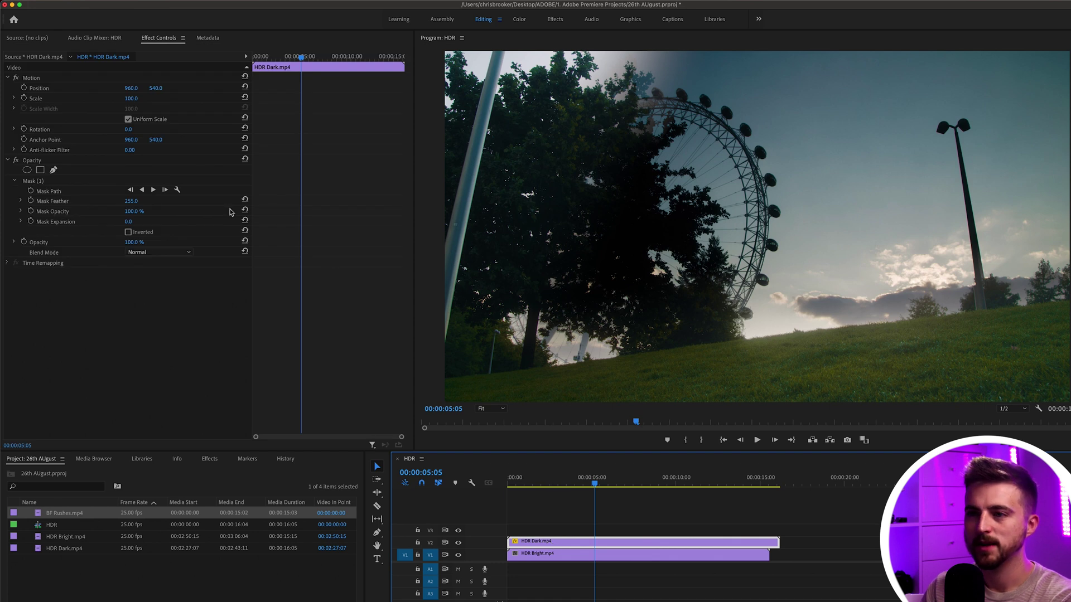
click(129, 86)
drag(132, 88, 136, 90)
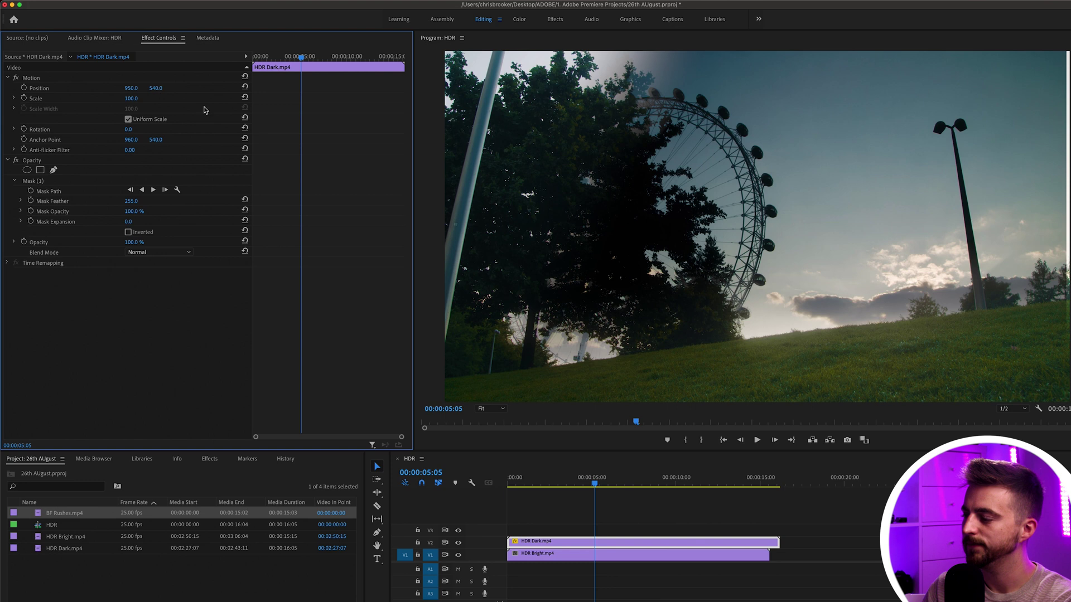
key(space)
key(space)
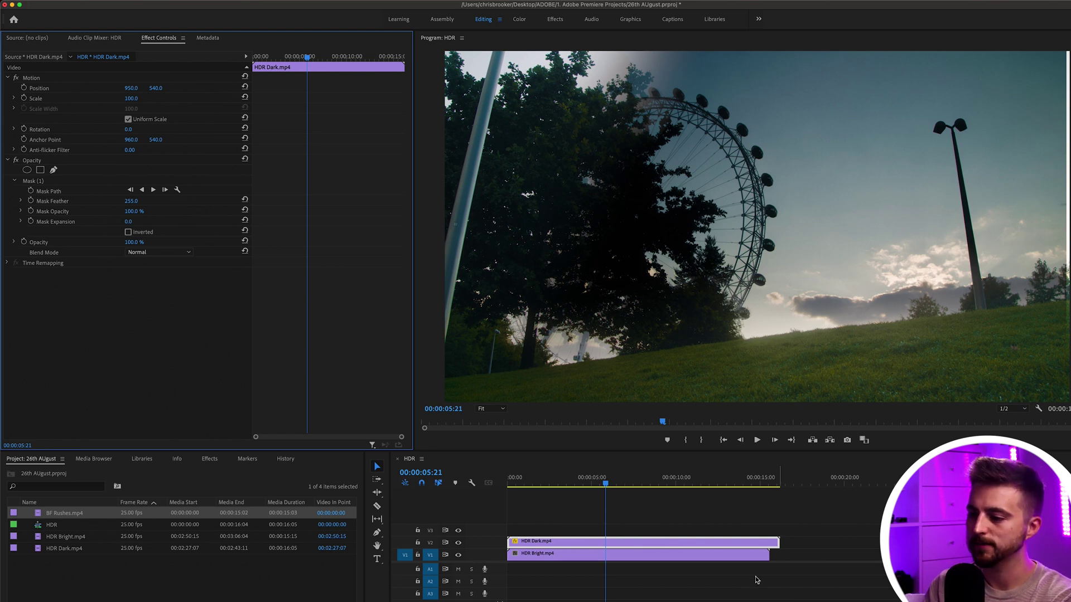
Drag HDR Dark.mp4's mask vertices onto the London Eye's right edge to follow its curve
click(32, 181)
drag(585, 124, 675, 96)
drag(543, 202, 761, 146)
drag(489, 379, 777, 299)
drag(762, 139, 784, 158)
drag(697, 72, 685, 62)
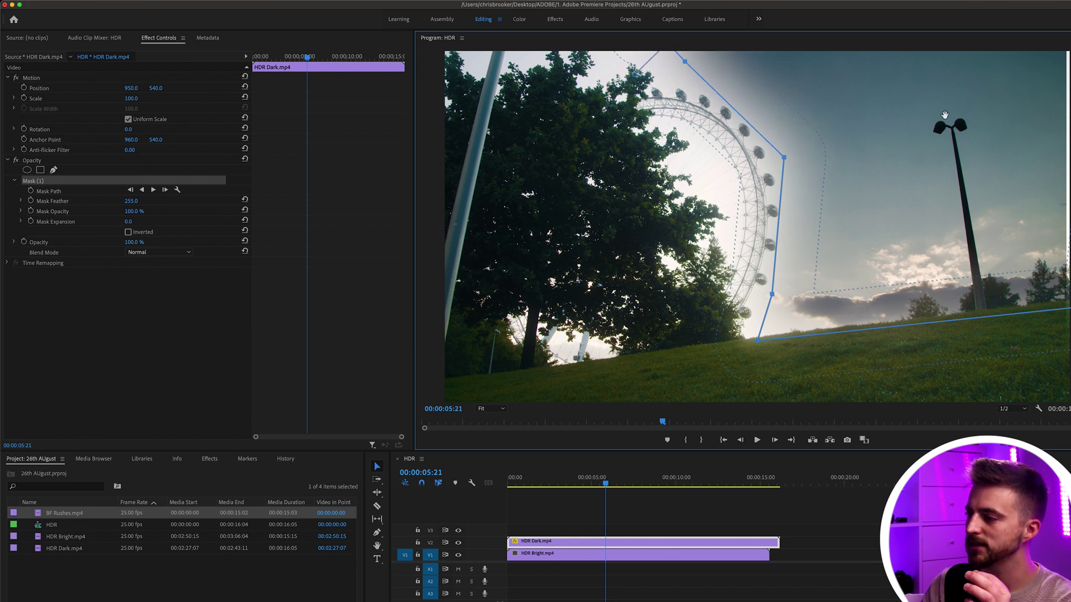
click(655, 522)
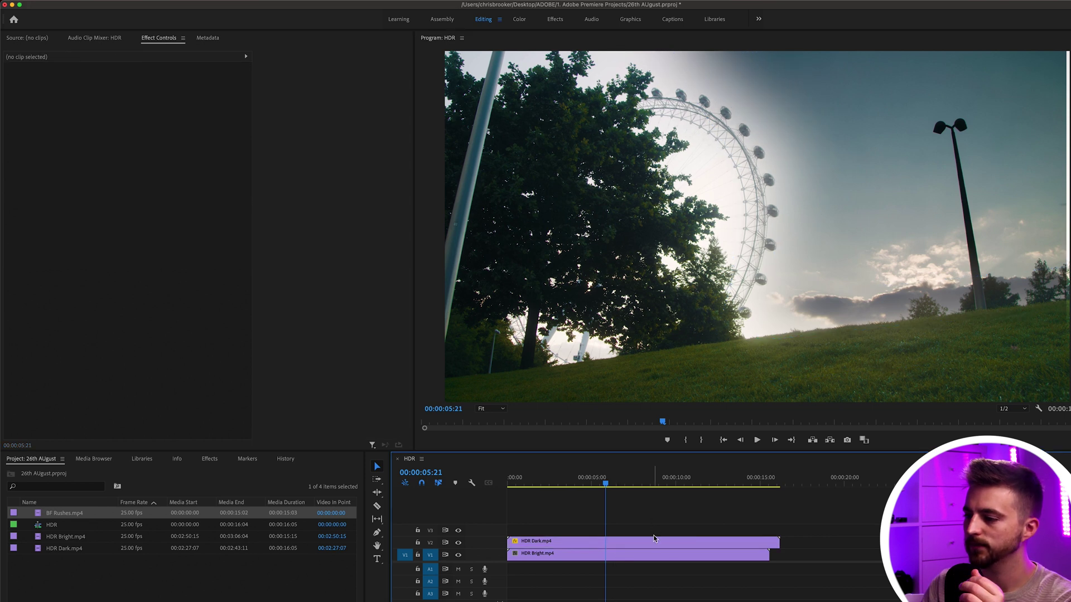
Lower HDR Dark.mp4's opacity to about 61% and return the playhead to 00:00:05:05
click(656, 542)
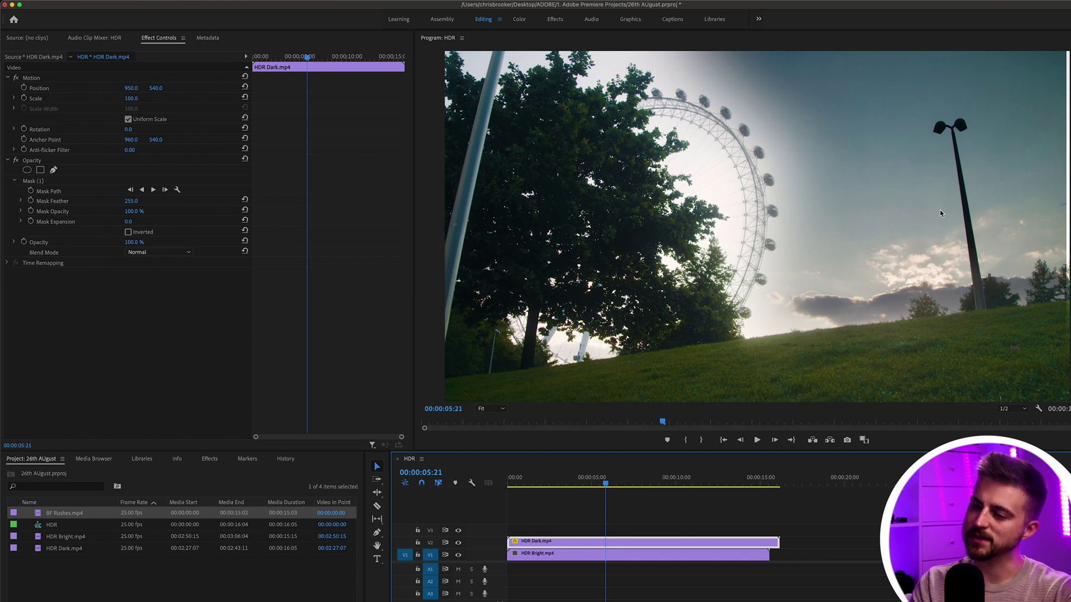
mouse_move(135, 243)
mouse_down()
mouse_move(93, 243)
mouse_move(137, 244)
mouse_move(101, 243)
mouse_move(116, 243)
mouse_up()
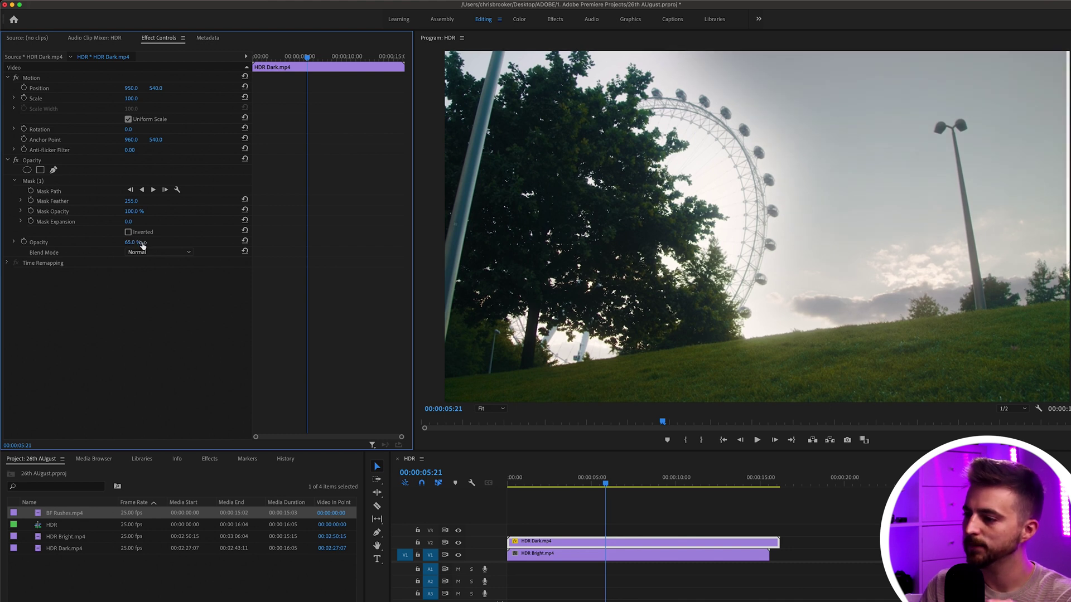
drag(580, 481, 596, 477)
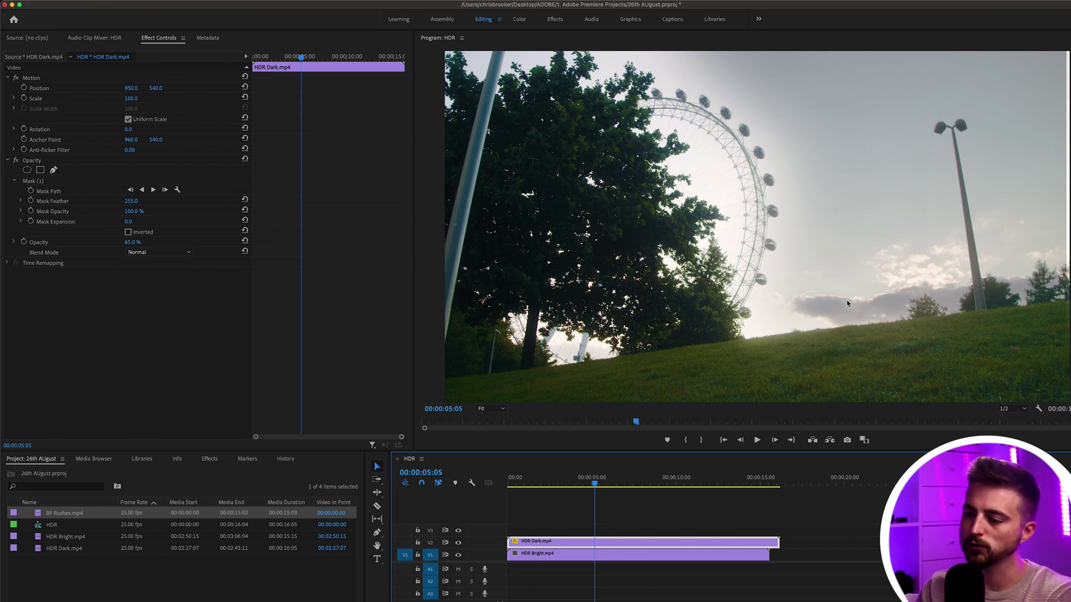
Nest the dark and bright clips into Nested Sequence 01
drag(637, 514, 571, 571)
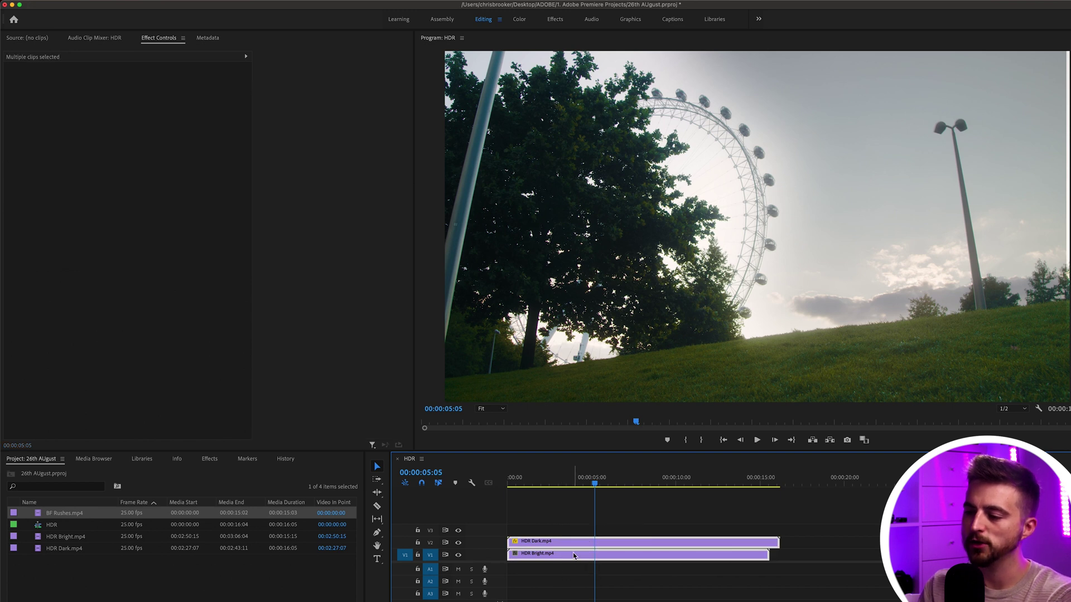
right_click(570, 556)
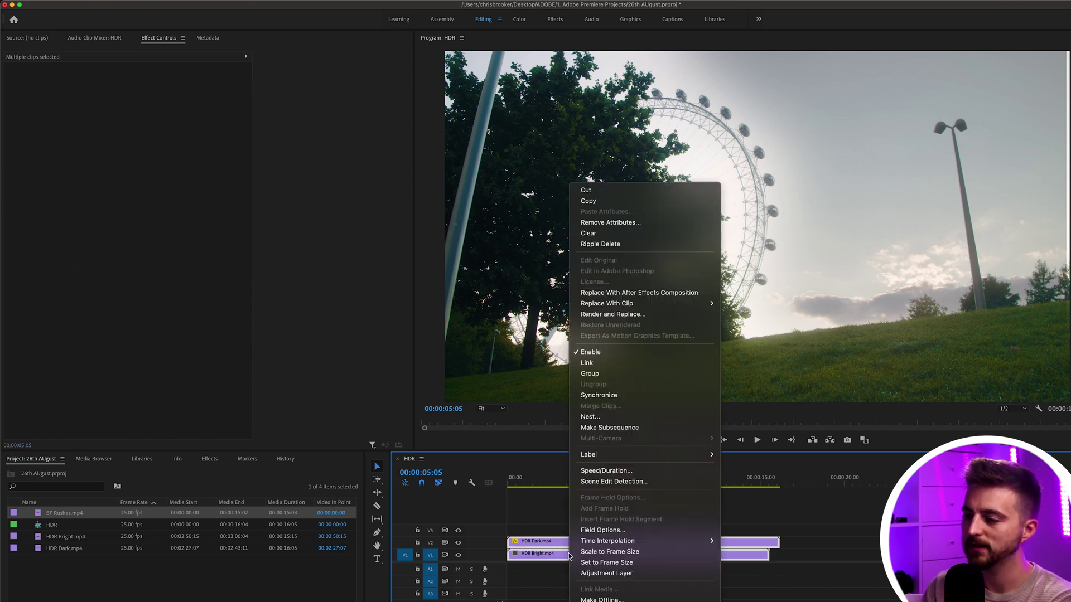
click(590, 417)
key(Return)
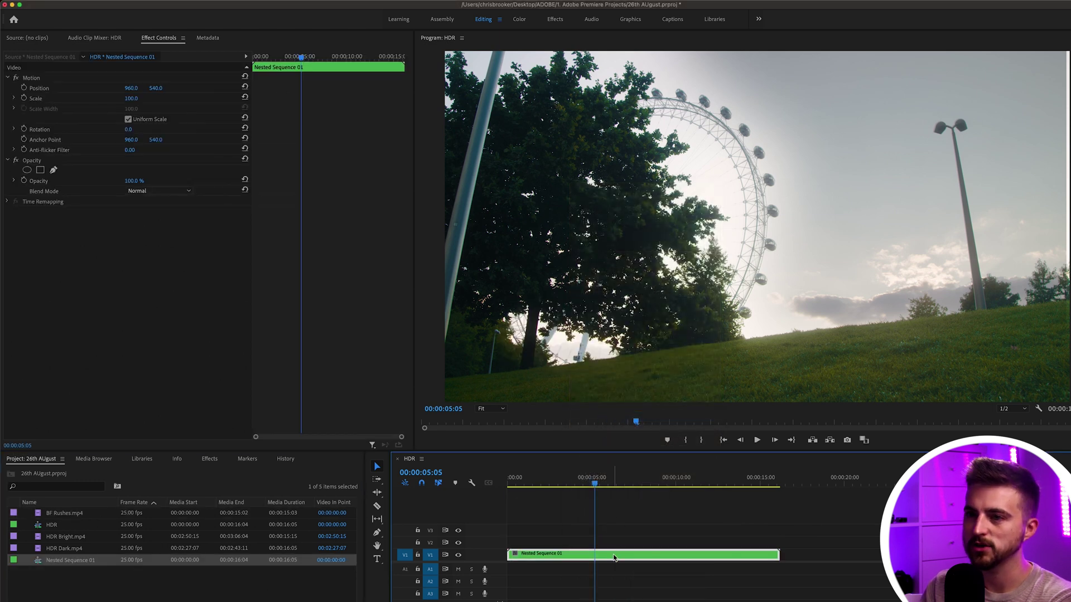
Set Nested Sequence 01's Scale to 103
click(132, 98)
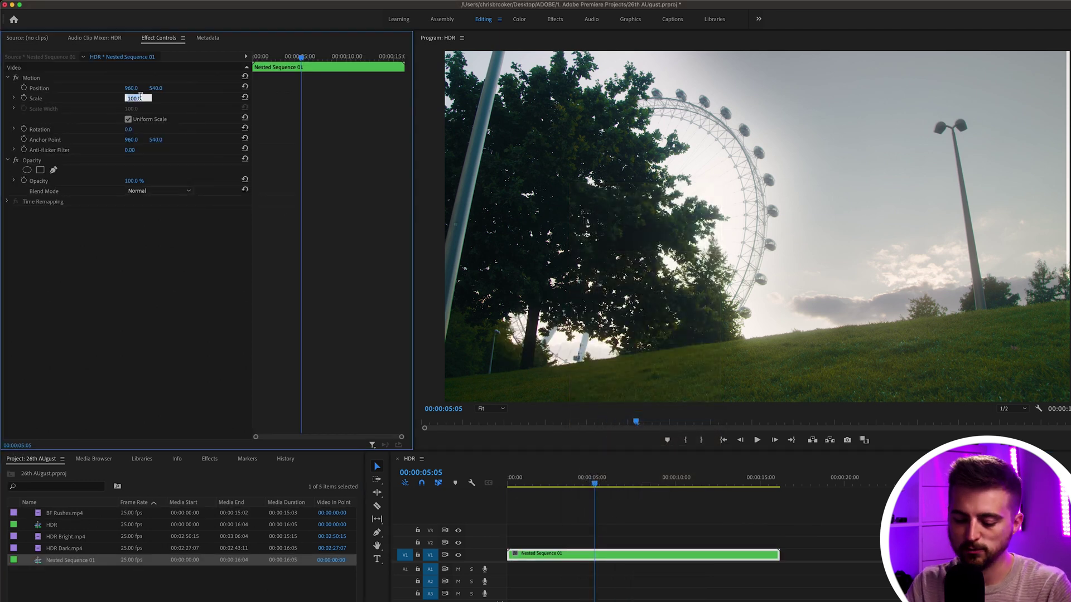
text(104)
key(Return)
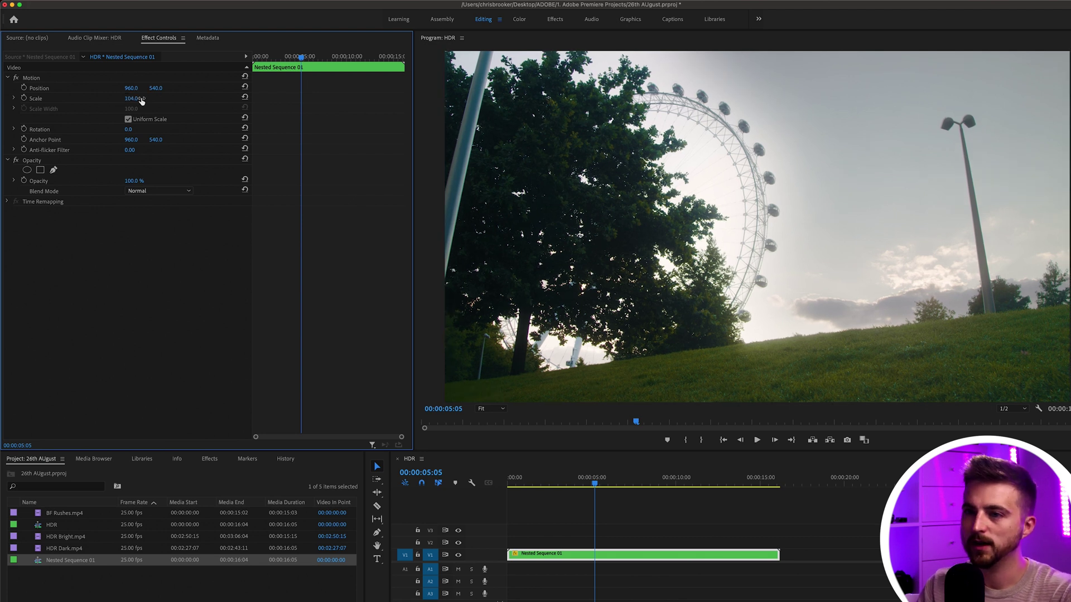
click(137, 97)
text(103)
key(Return)
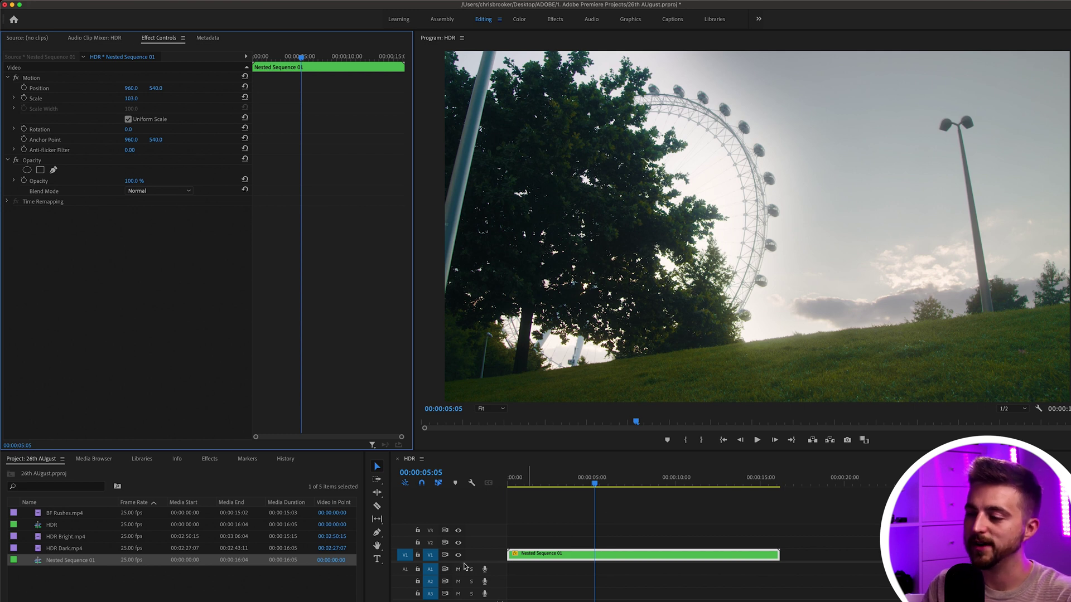
Inspect the nested sequence, re-enable the dark clip's track, and go back to the HDR timeline
key(shift+t)
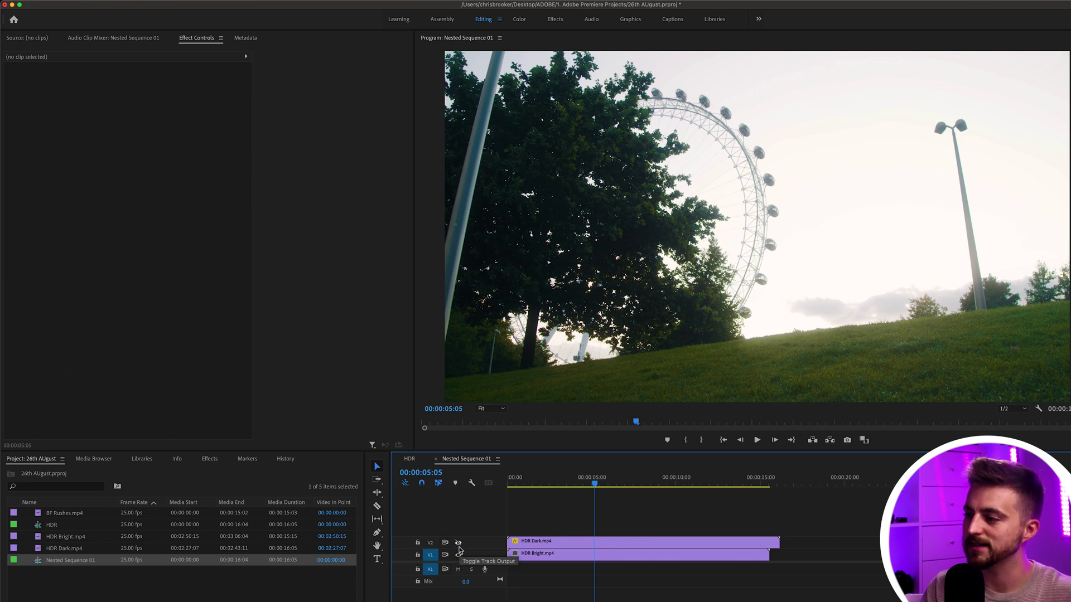
click(458, 544)
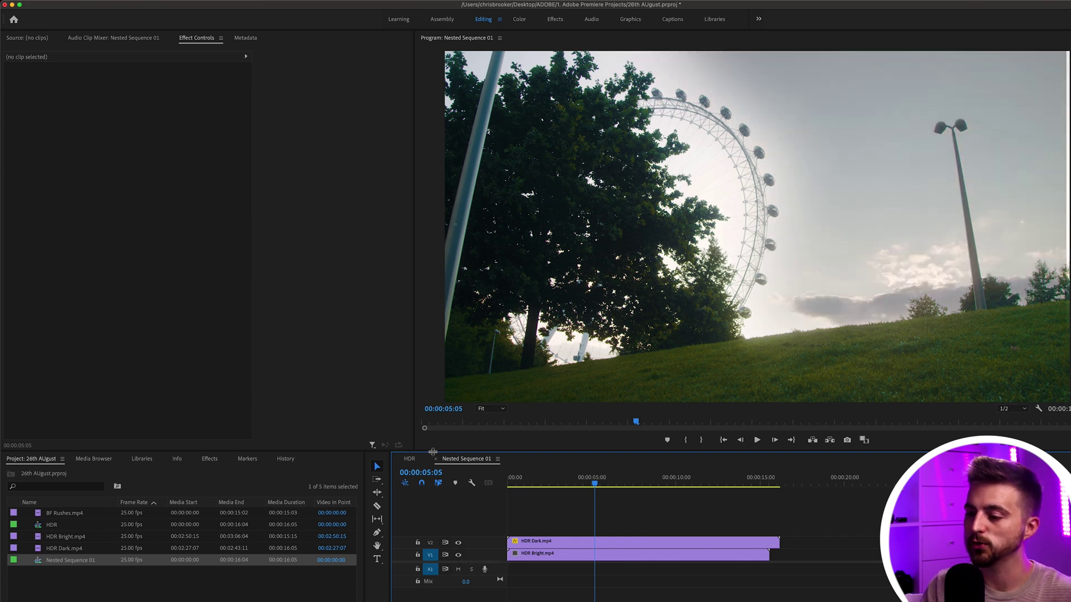
click(411, 459)
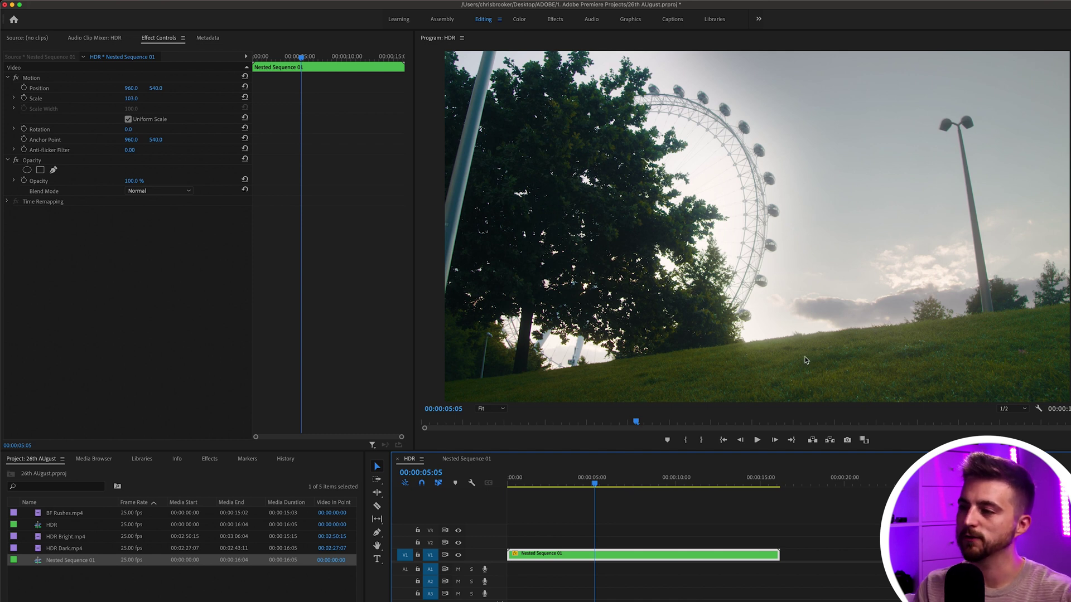
Apply Levels to Nested Sequence 01 with RGB black input 21 and white input 238
click(209, 459)
click(33, 473)
text(lee)
text(eve)
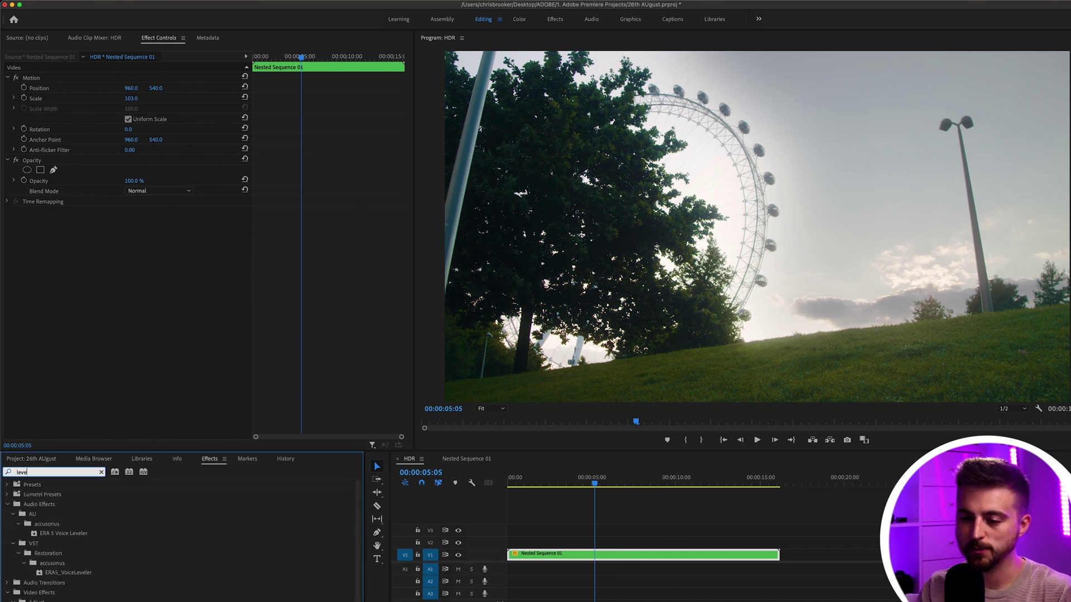
drag(334, 569, 558, 553)
click(130, 233)
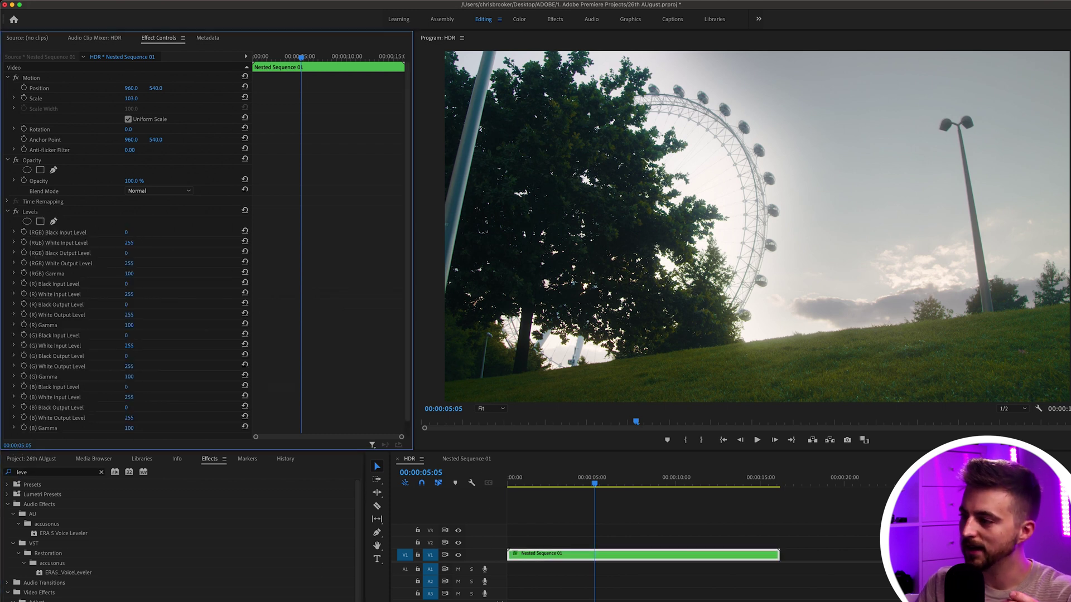
mouse_move(130, 233)
mouse_down()
mouse_move(145, 233)
mouse_move(122, 243)
mouse_up()
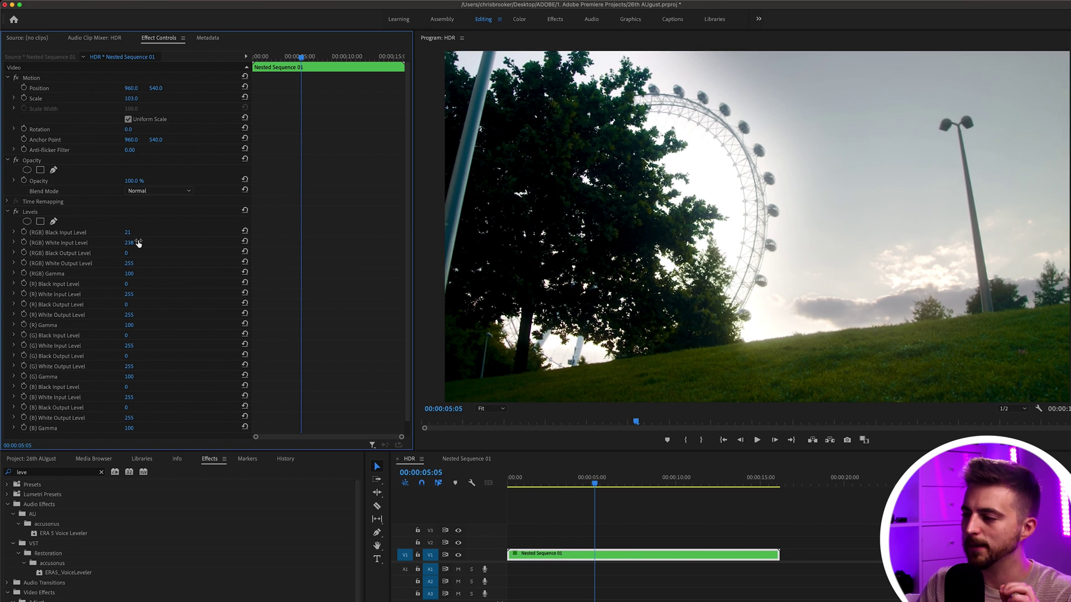
click(16, 212)
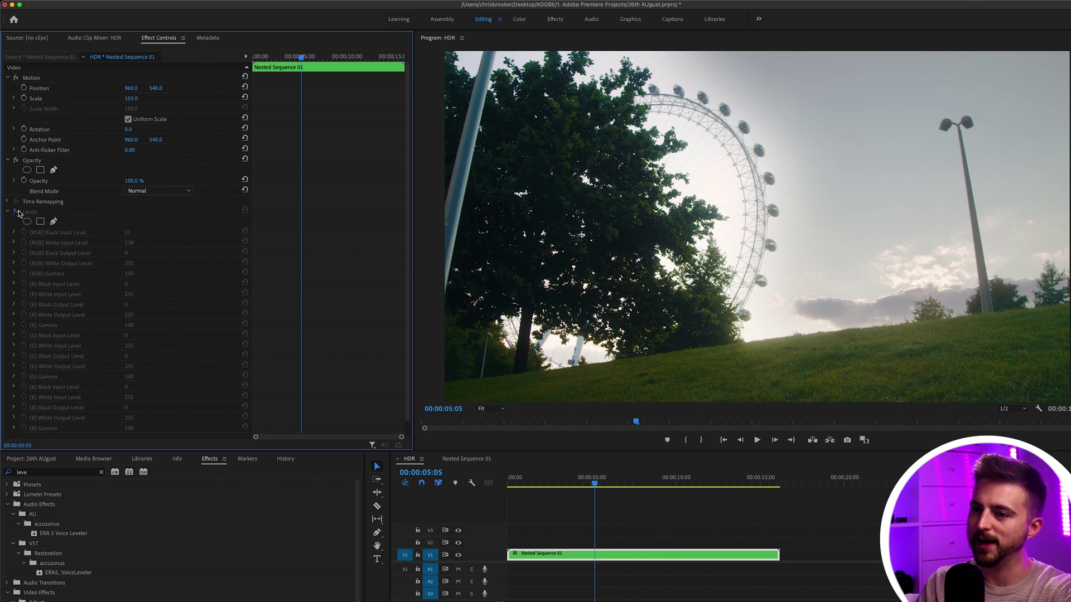
click(17, 212)
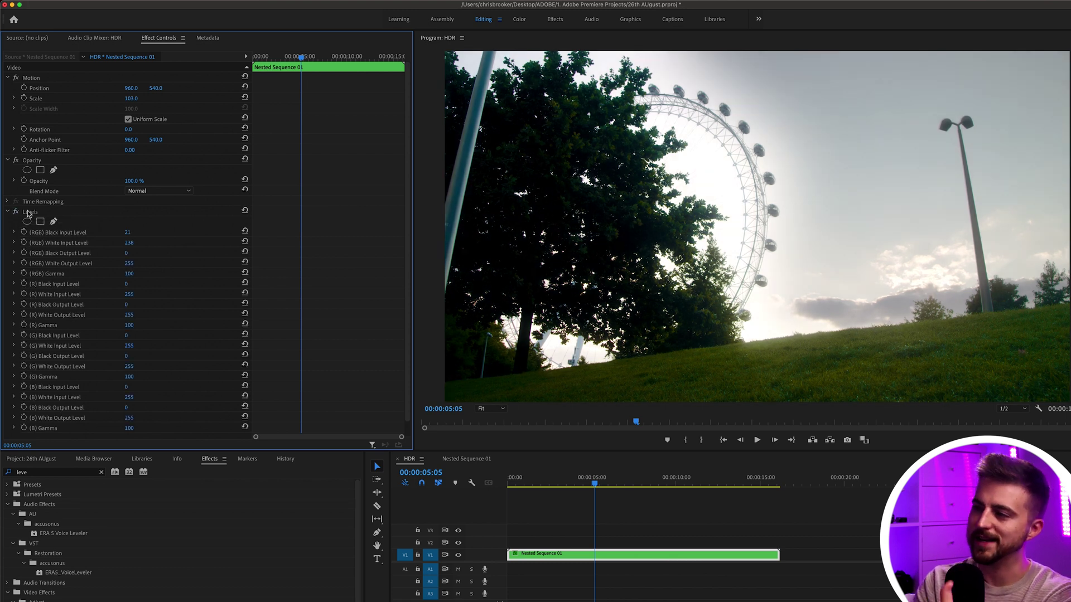